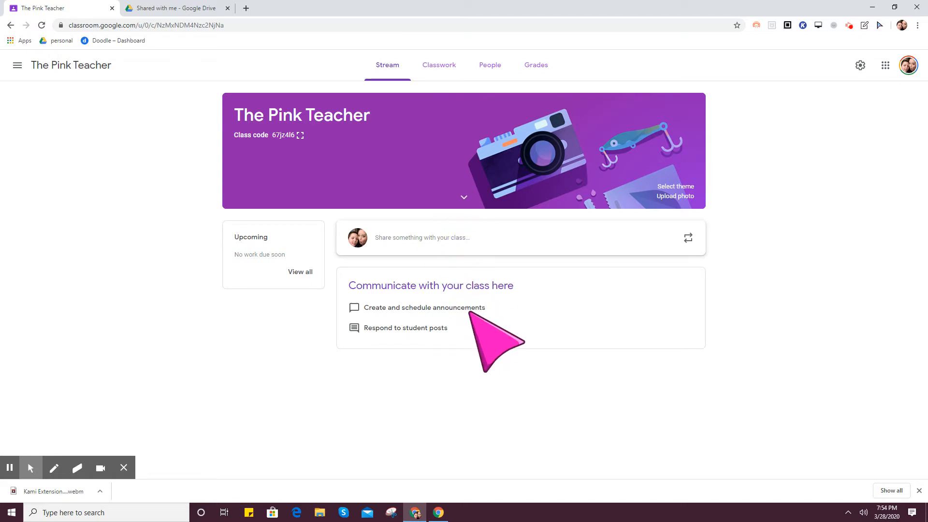
# Step: Start a new assignment in the classwork of The Pink Teacher class and dismiss the hint about adding materials
pyautogui.click(433, 64)
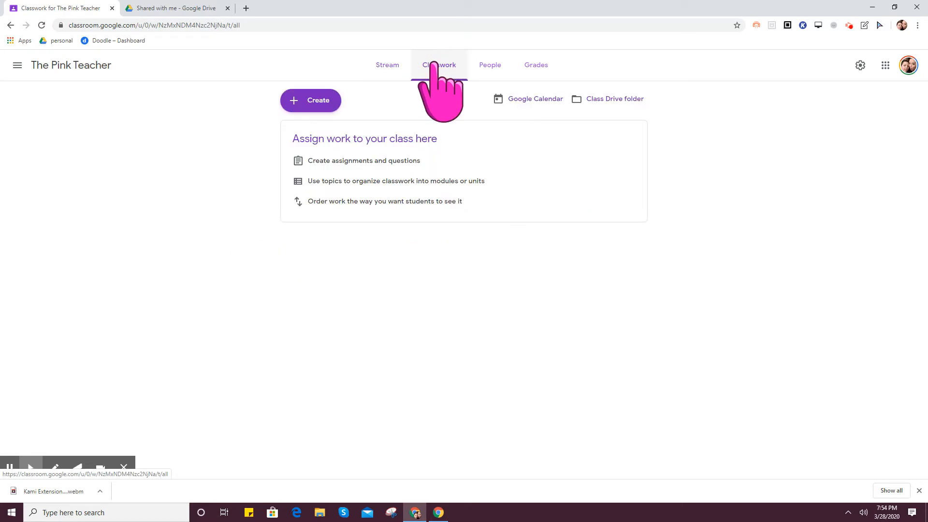
pyautogui.click(324, 99)
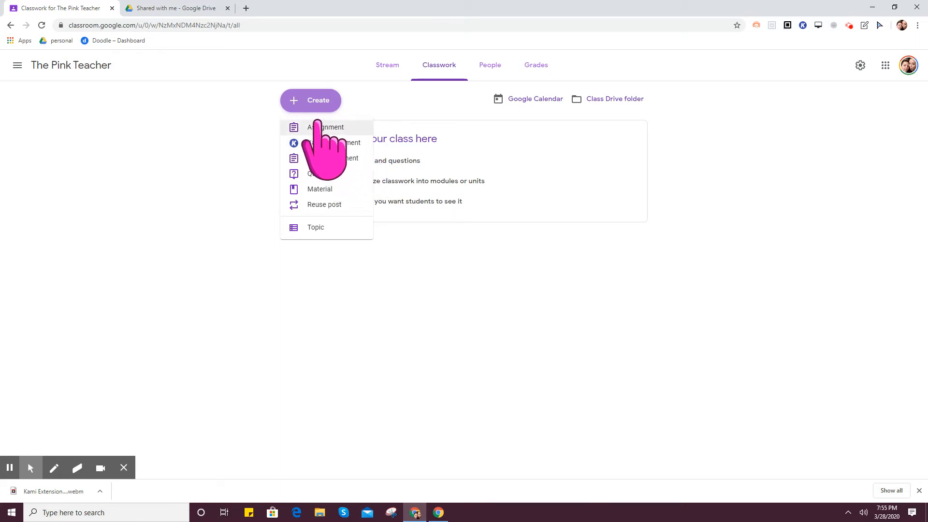
pyautogui.click(318, 126)
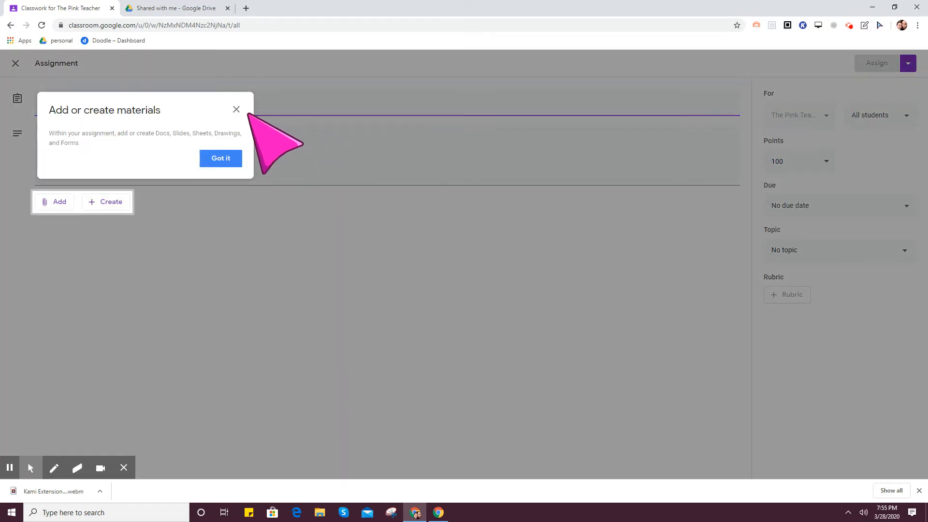
pyautogui.click(236, 109)
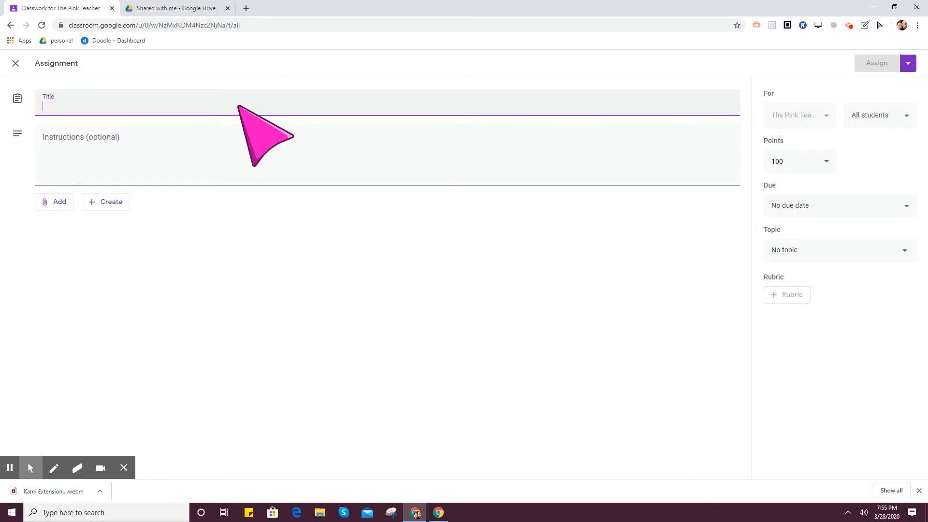
# Step: Title the assignment "Live Lesson Journal Work--> place value"
pyautogui.click(237, 106)
pyautogui.write('Live Les')
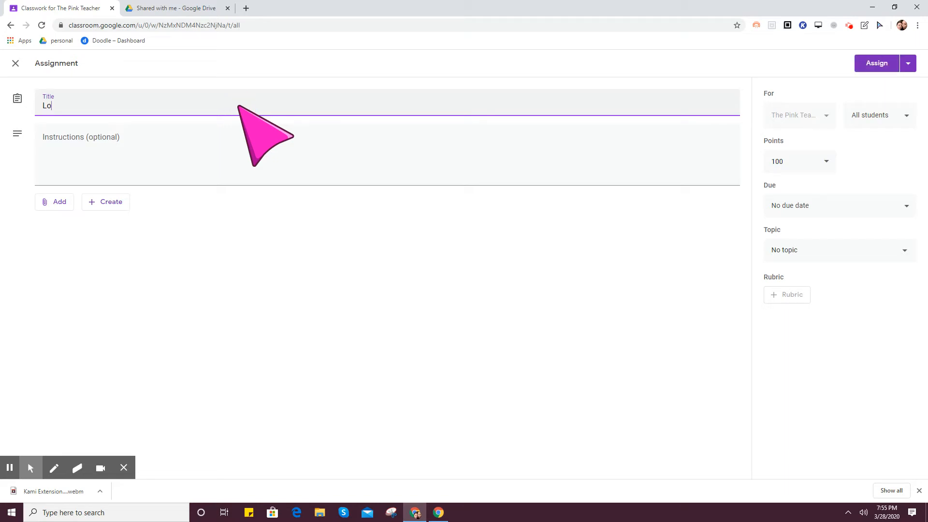
pyautogui.write('son Journal Work:')
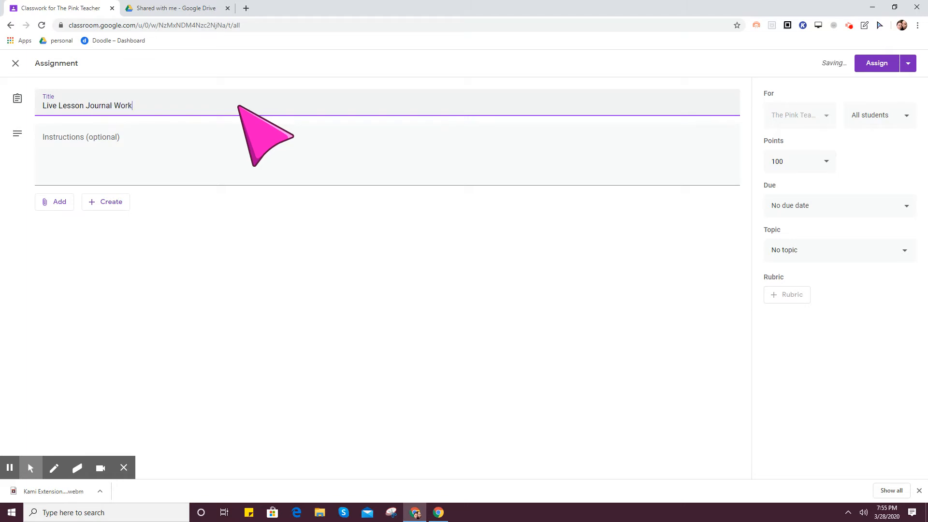
pyautogui.write('--> place value')
# Step: Enter the instructions "Remember to open a split screen with these sides on one screen and your zoom meeting on the other."
pyautogui.click(167, 140)
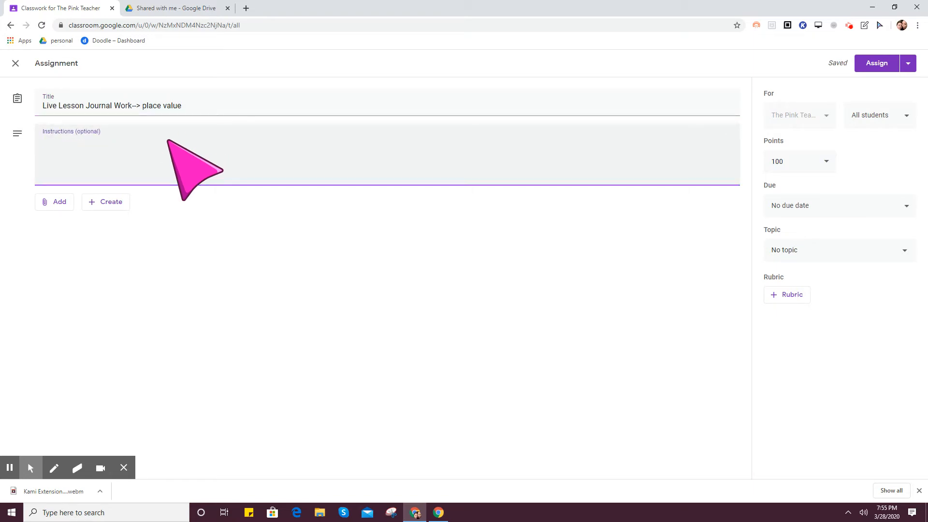
pyautogui.write('Remember to open a split ')
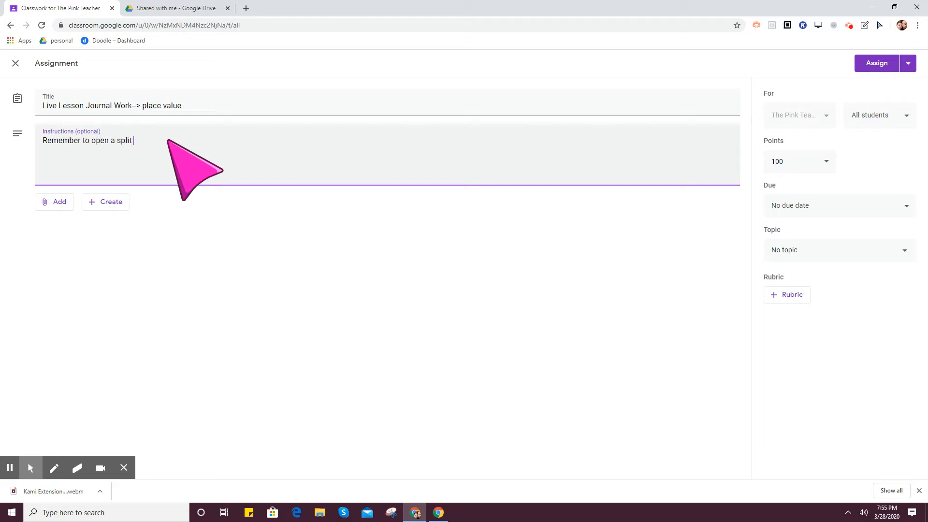
pyautogui.write('screen with these sides on one sc')
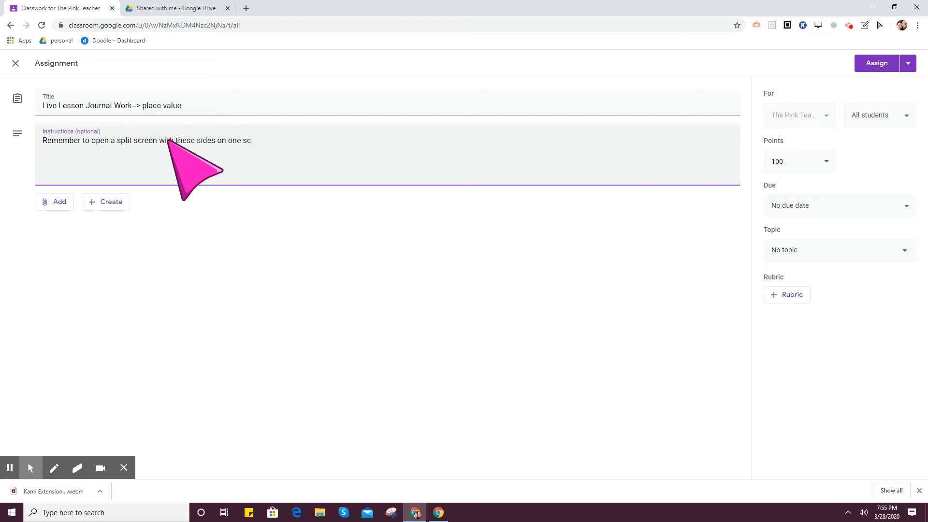
pyautogui.write('reen and your zoom meeting ')
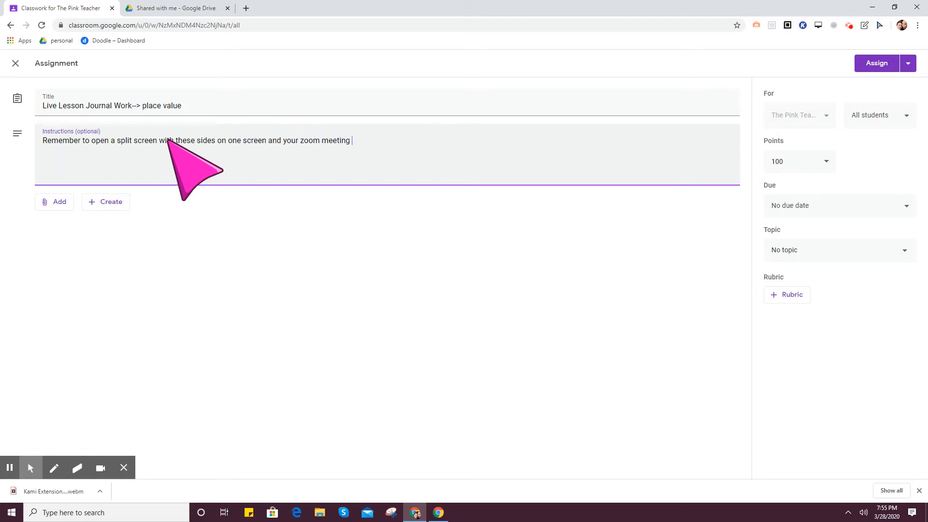
pyautogui.write('on the other.')
# Step: Attach the recent Google Slides file Copy of Decimal Place Value from Google Drive to the assignment
pyautogui.click(50, 208)
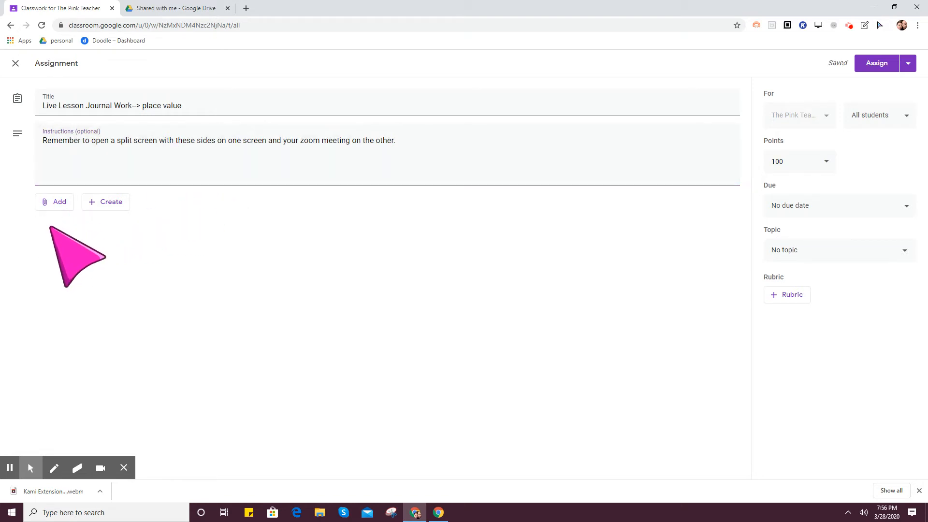
pyautogui.click(54, 203)
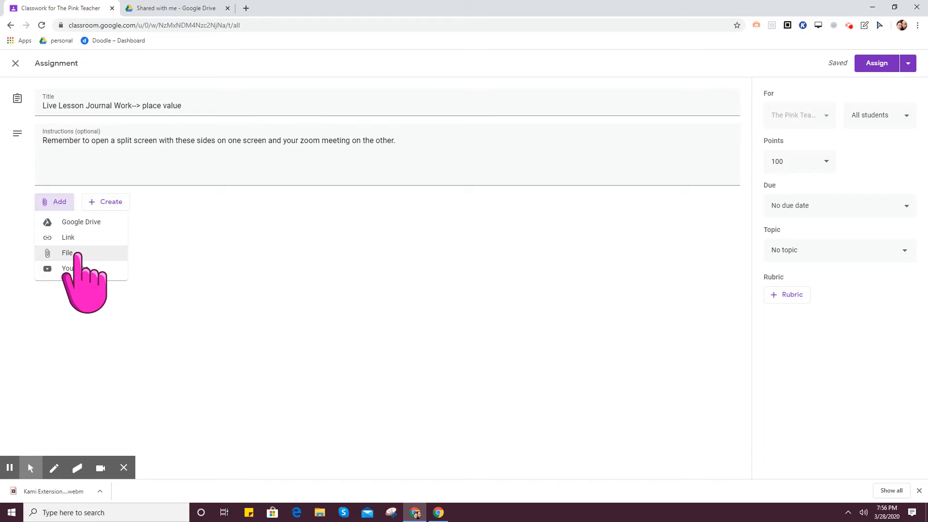
pyautogui.click(80, 223)
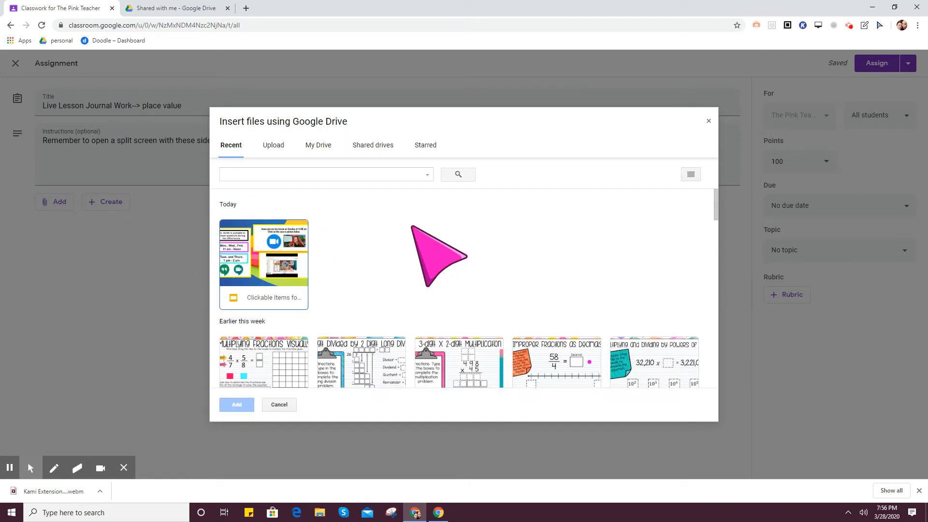
pyautogui.scroll(-2, 412, 226)
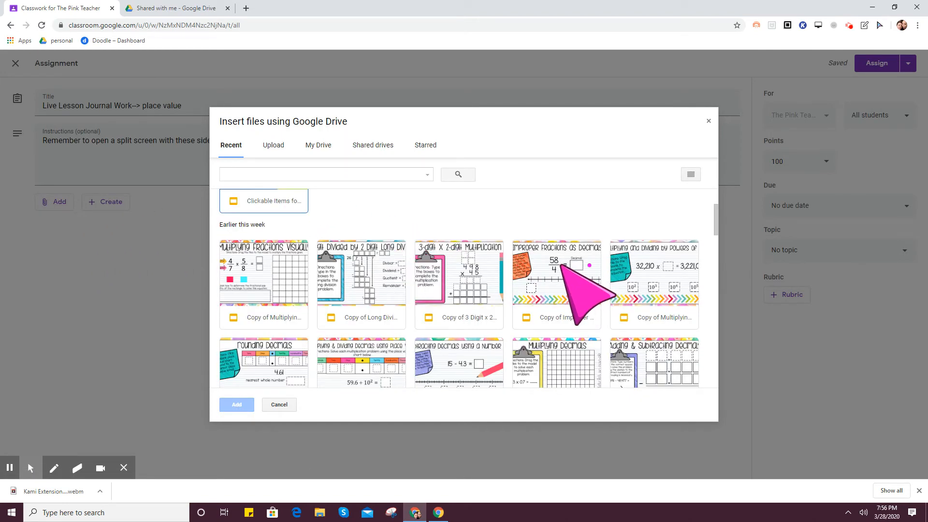
pyautogui.scroll(-1, 561, 265)
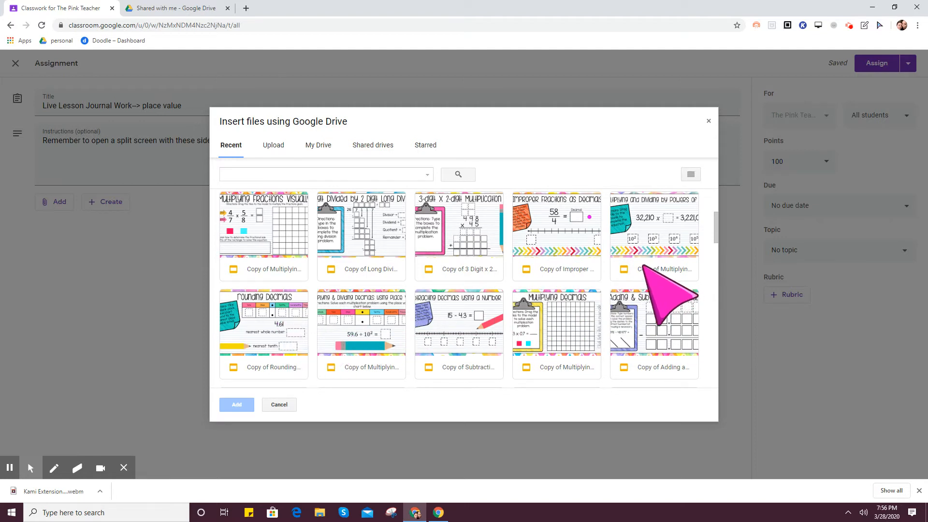
pyautogui.scroll(-1, 455, 252)
pyautogui.scroll(-1, 455, 252)
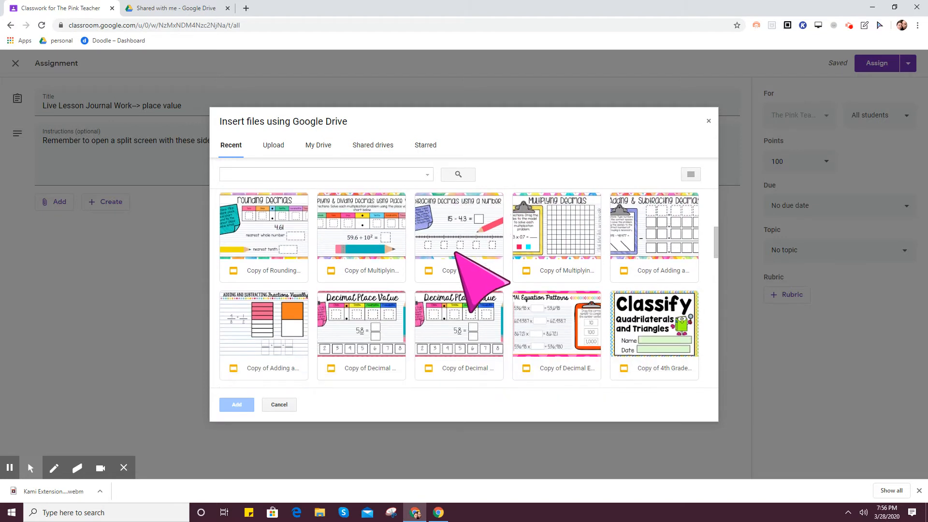
pyautogui.doubleClick(455, 328)
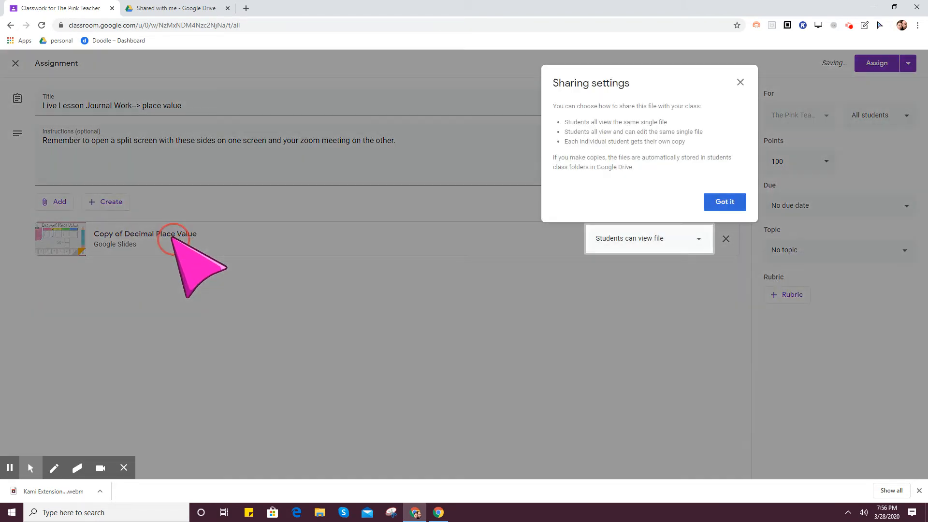
# Step: Dismiss the sharing hint and set the attached slides to make a copy for each student
pyautogui.click(740, 82)
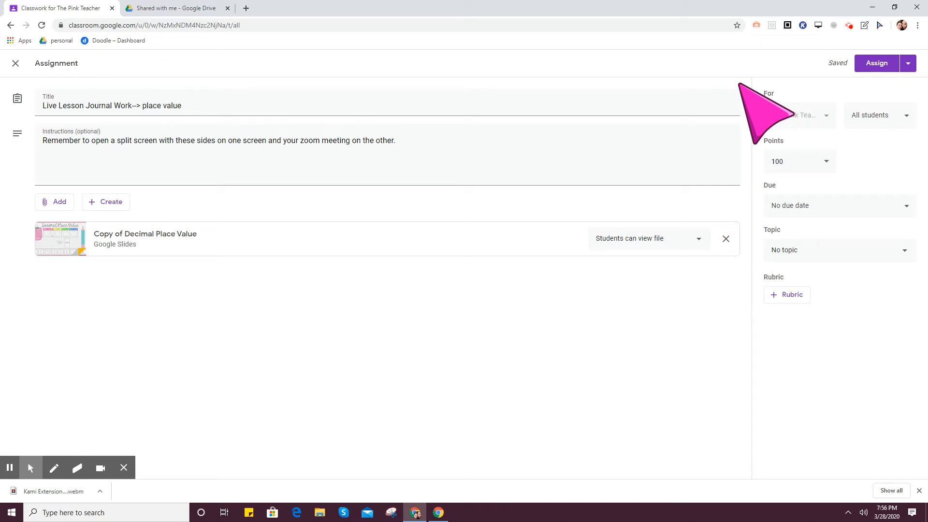
pyautogui.click(644, 245)
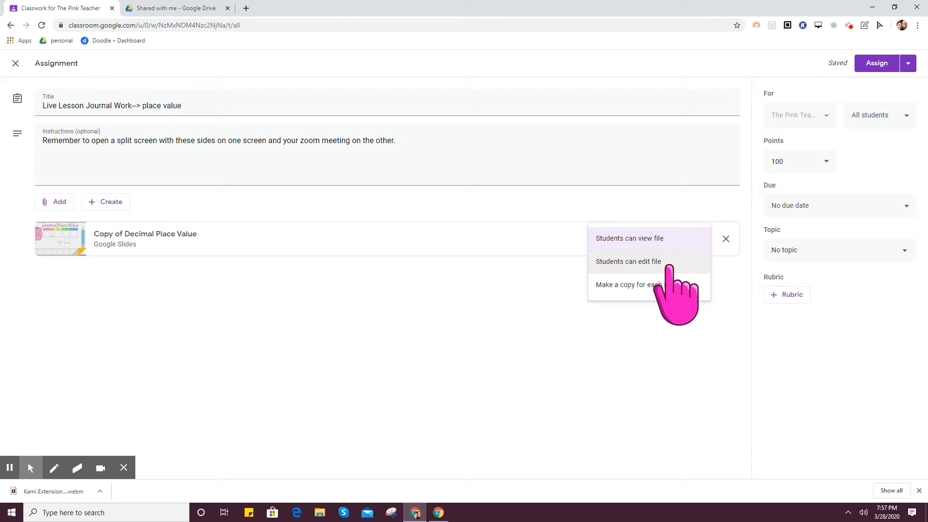
pyautogui.click(642, 286)
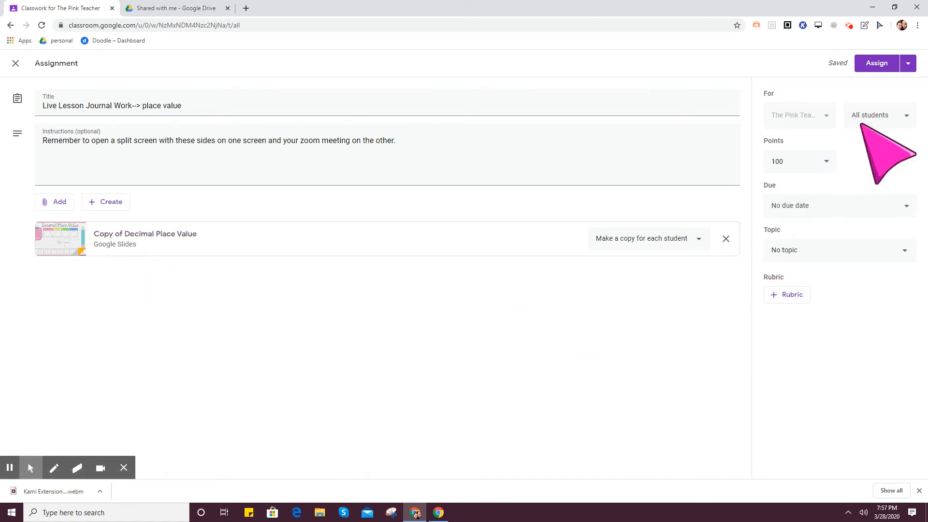
# Step: Set the assignment's points to Ungraded and check the due date options without setting a date
pyautogui.click(829, 162)
pyautogui.click(786, 184)
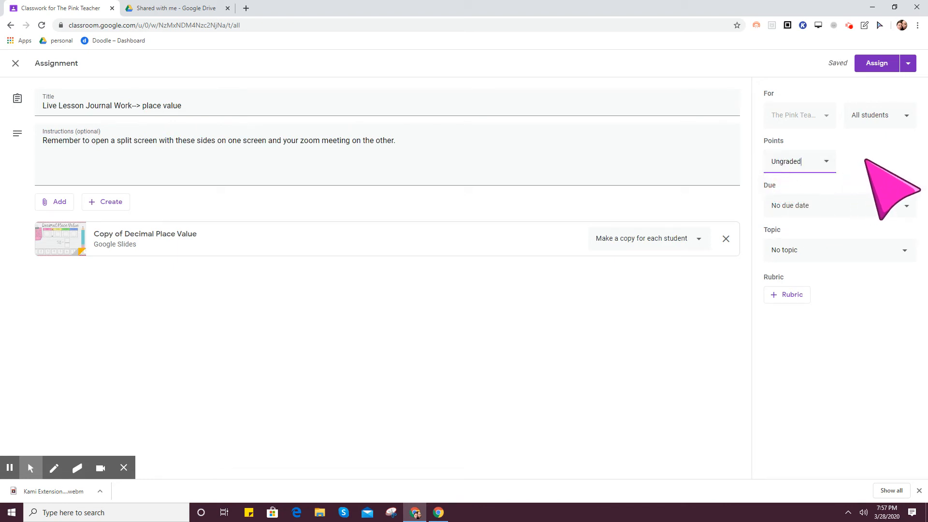
pyautogui.click(868, 206)
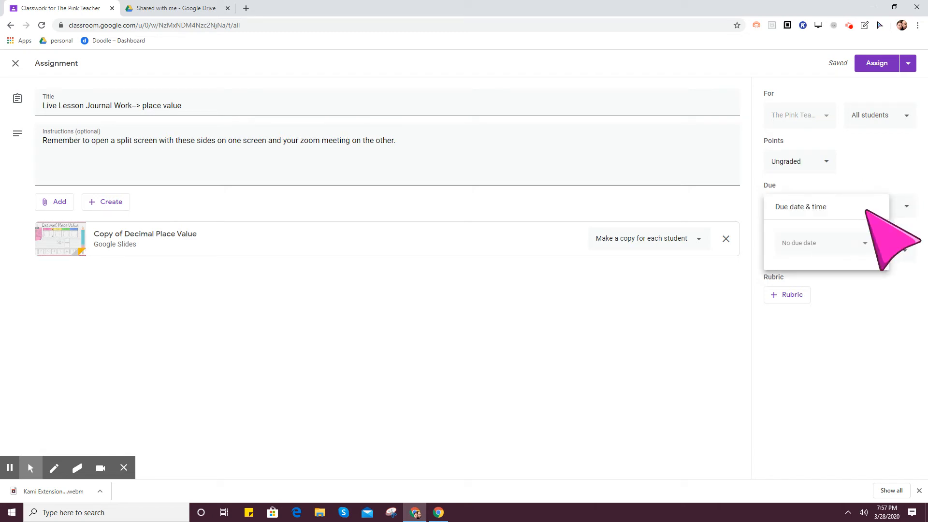
pyautogui.click(880, 347)
# Step: File the assignment under a new topic named "March 30 - April 3" and assign it to all students
pyautogui.click(843, 248)
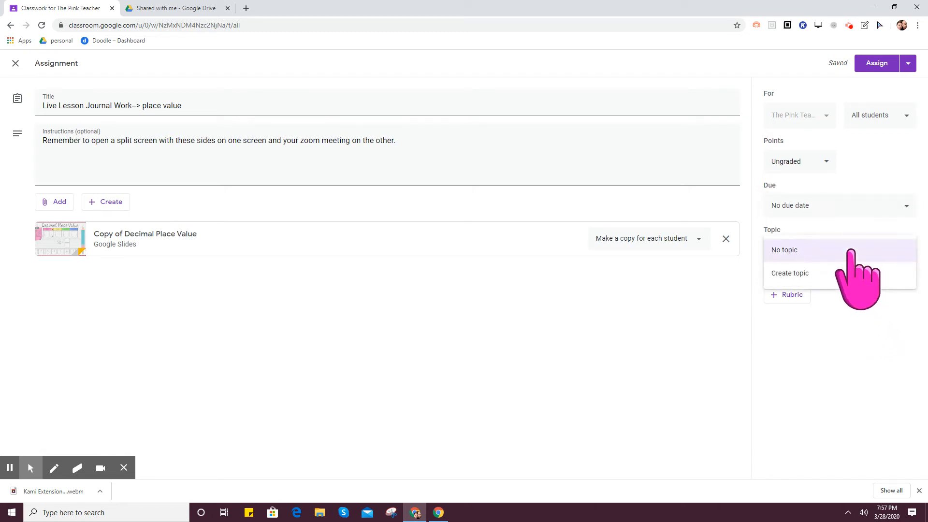
pyautogui.click(842, 273)
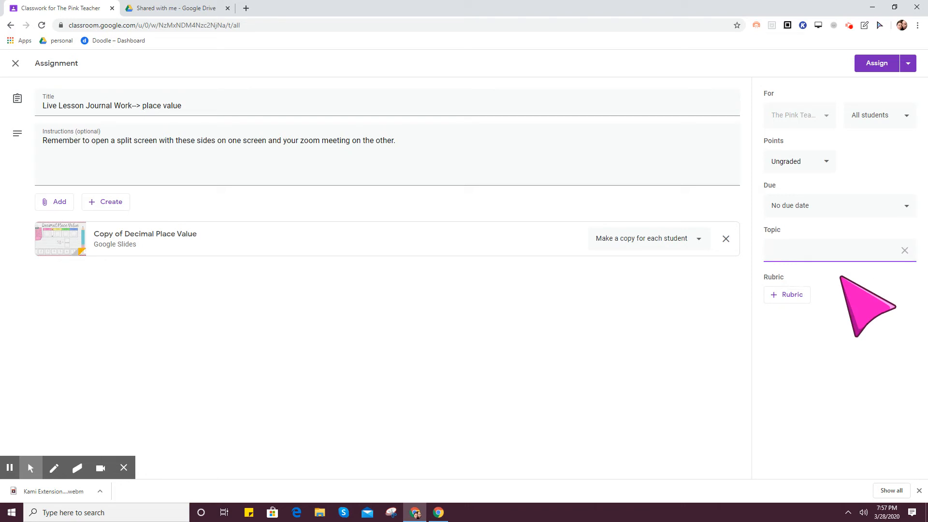
pyautogui.write('March 30 - April 3')
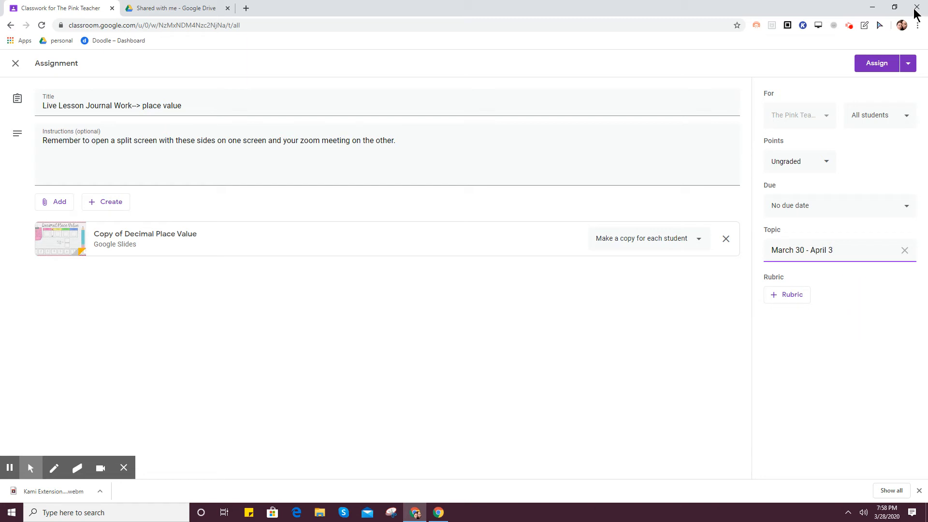
pyautogui.click(877, 63)
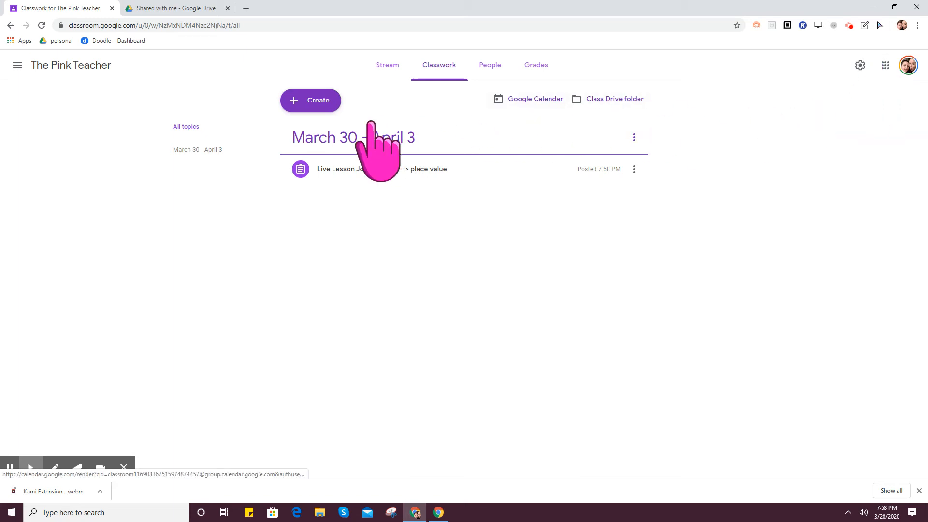
pyautogui.click(329, 102)
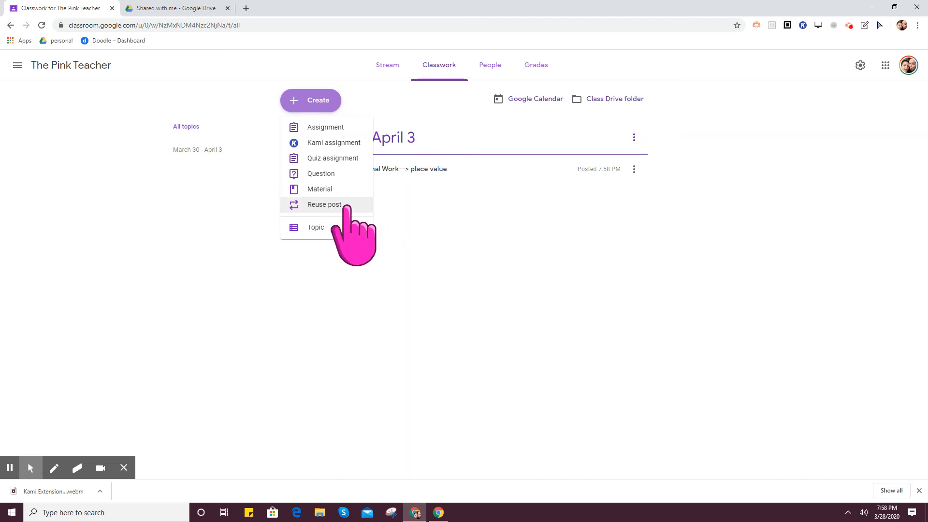
pyautogui.click(19, 70)
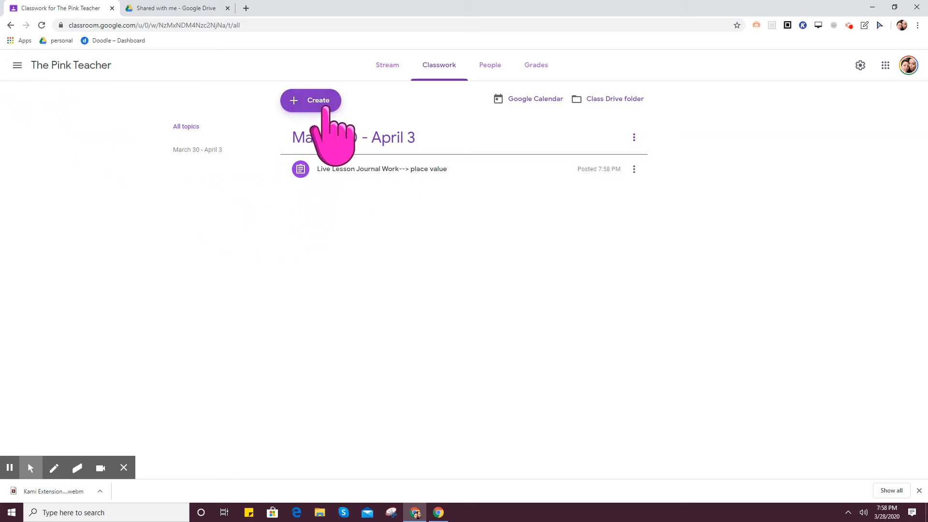
# Step: Switch to Google Drive, open the shared Copy of Decimal Place Value slides, and close the Drive page and the downloads bar
pyautogui.click(194, 14)
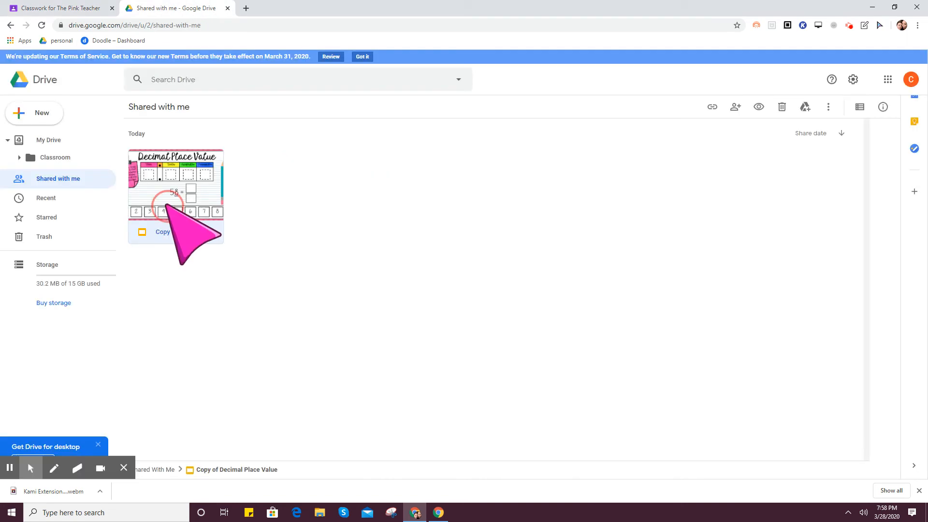
pyautogui.doubleClick(166, 205)
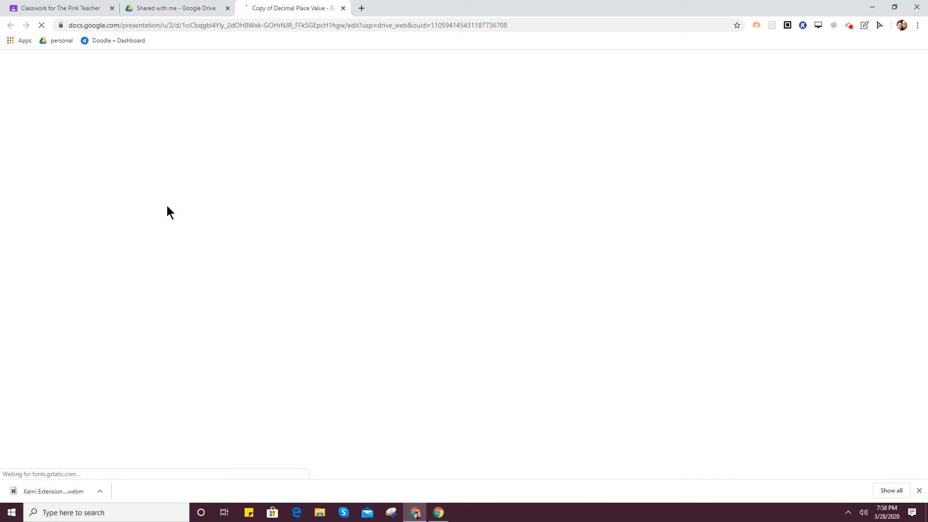
pyautogui.click(227, 9)
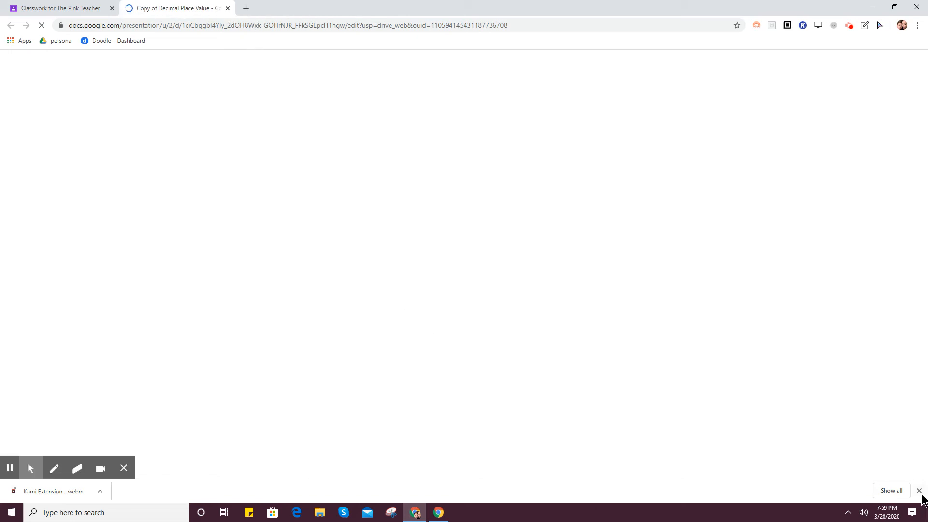
pyautogui.click(918, 490)
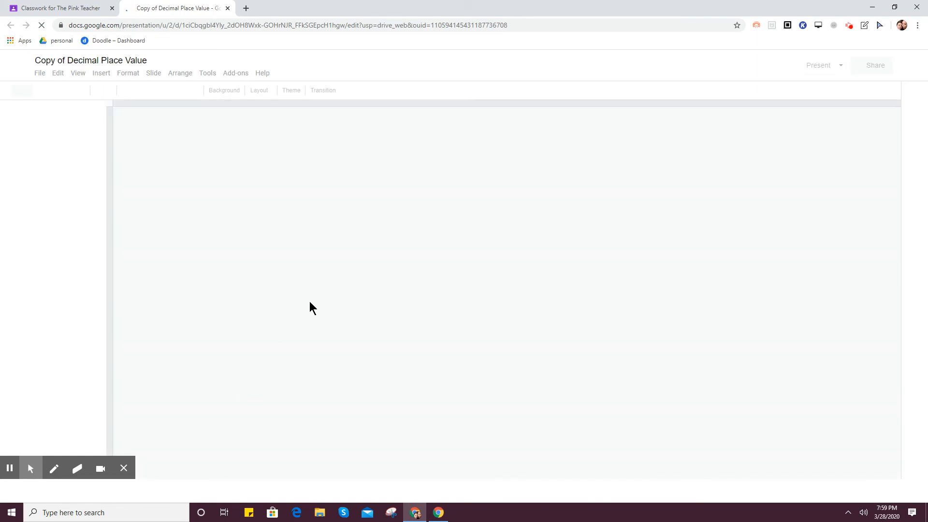